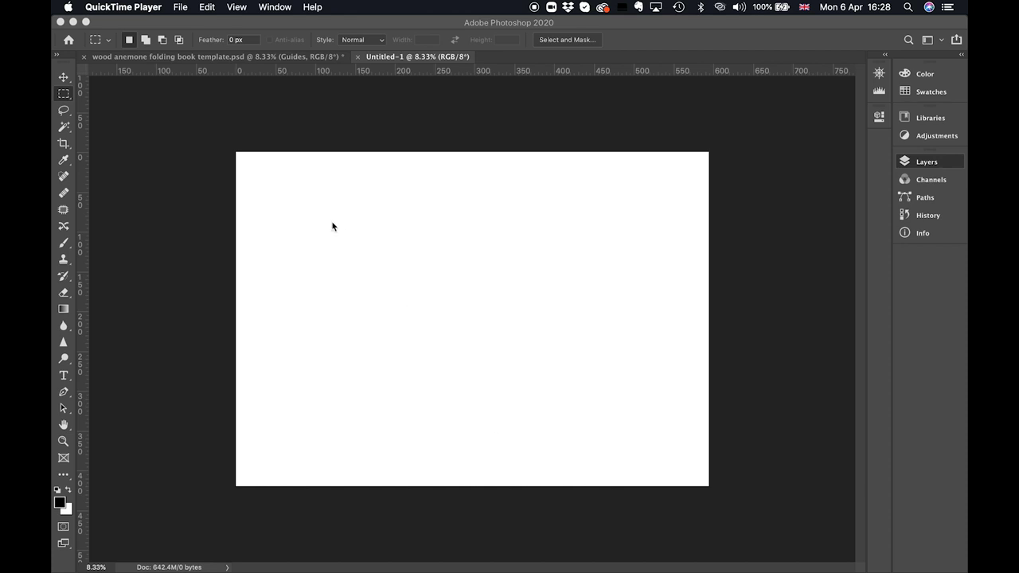
# Step: Drag four guides from the rulers and snap them to the canvas's top, bottom, left and right edges
pyautogui.click(293, 114)
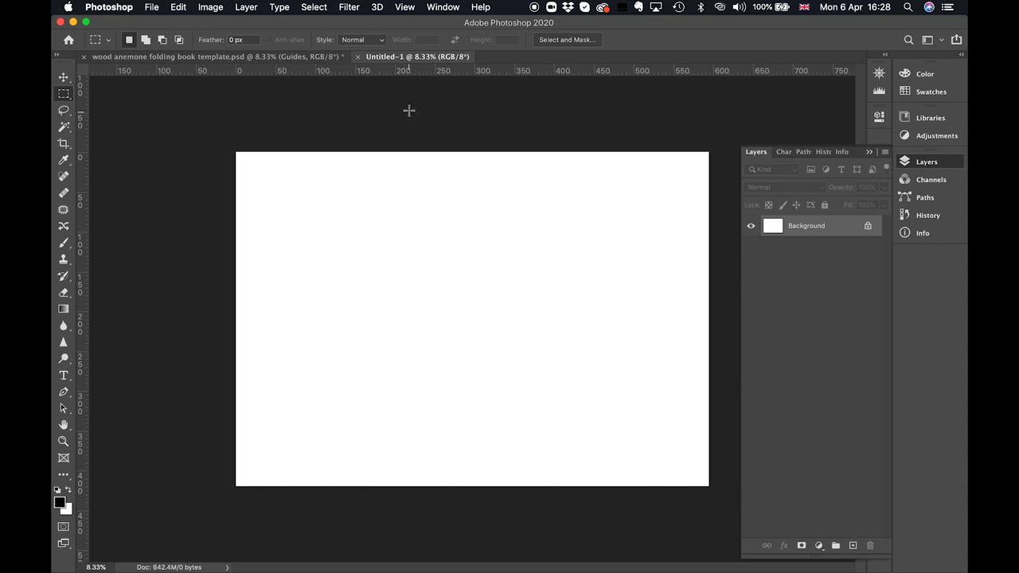
pyautogui.click(394, 80)
pyautogui.moveTo(395, 79); pyautogui.dragTo(390, 152)
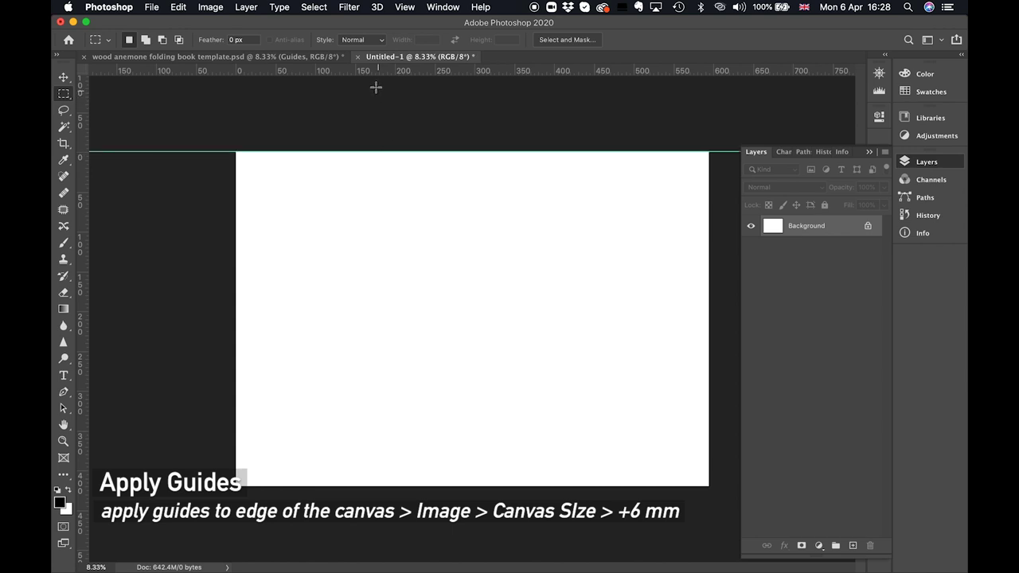
pyautogui.moveTo(370, 71); pyautogui.dragTo(398, 487)
pyautogui.moveTo(84, 310); pyautogui.dragTo(235, 316)
pyautogui.moveTo(86, 312); pyautogui.dragTo(709, 326)
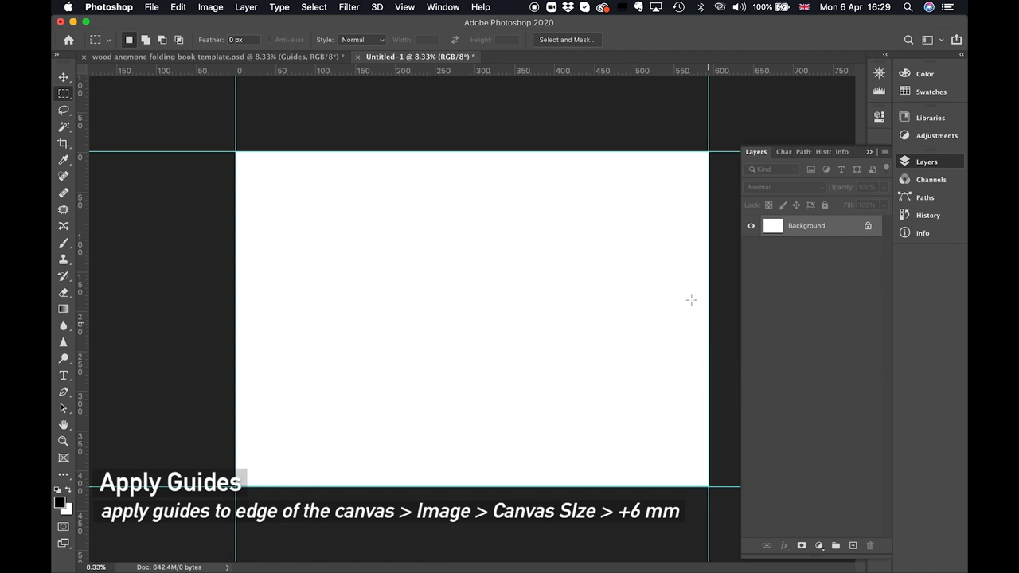
# Step: Add 6 mm relative to the canvas width and height, making it 658.1M
pyautogui.click(212, 10)
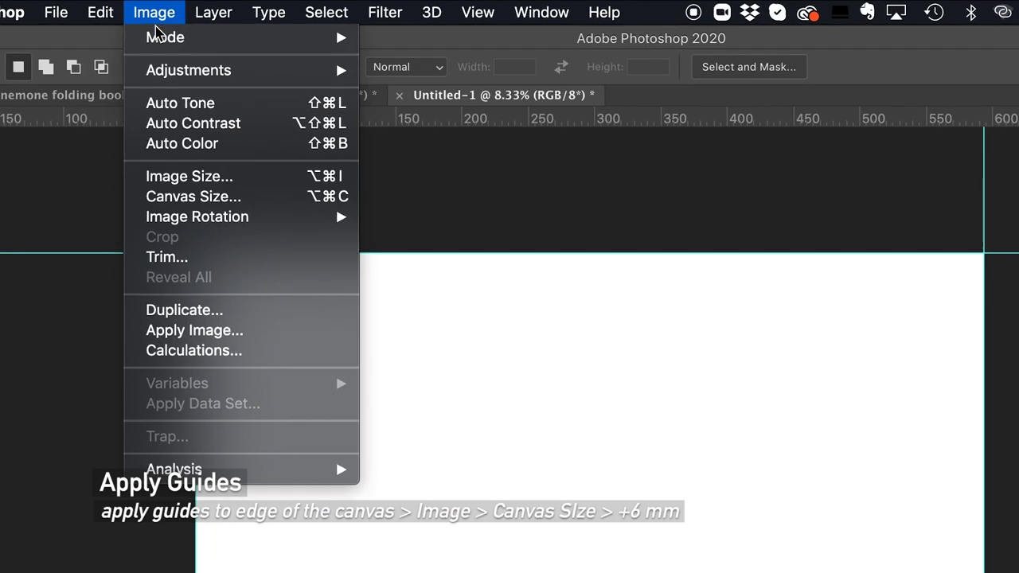
pyautogui.click(174, 198)
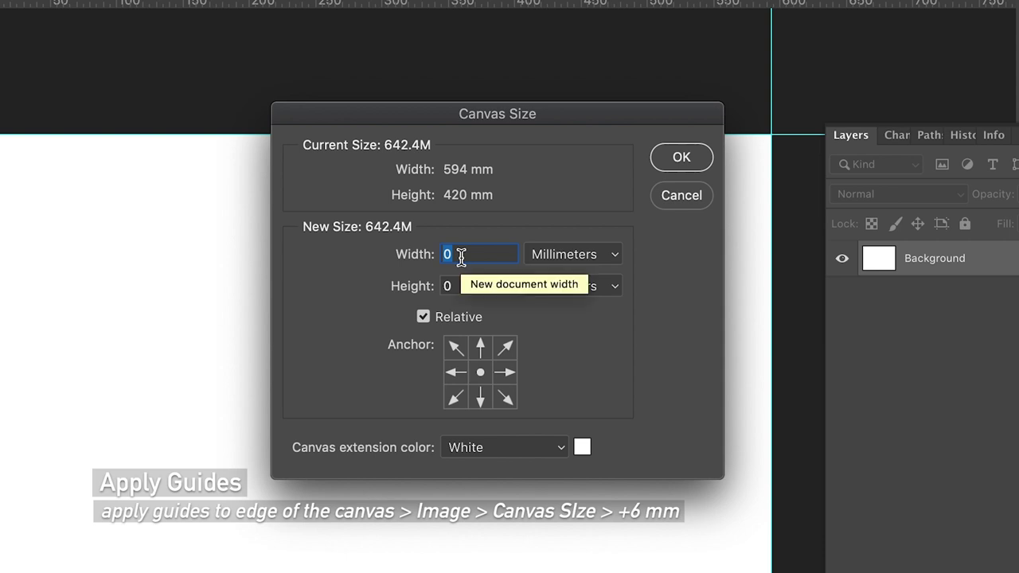
pyautogui.write('6')
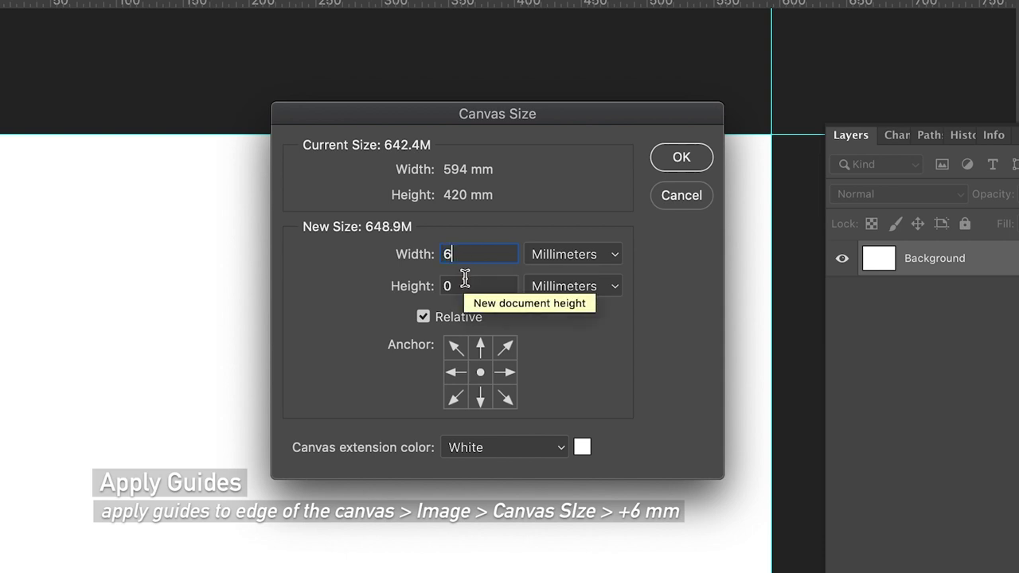
pyautogui.click(461, 285)
pyautogui.write('6')
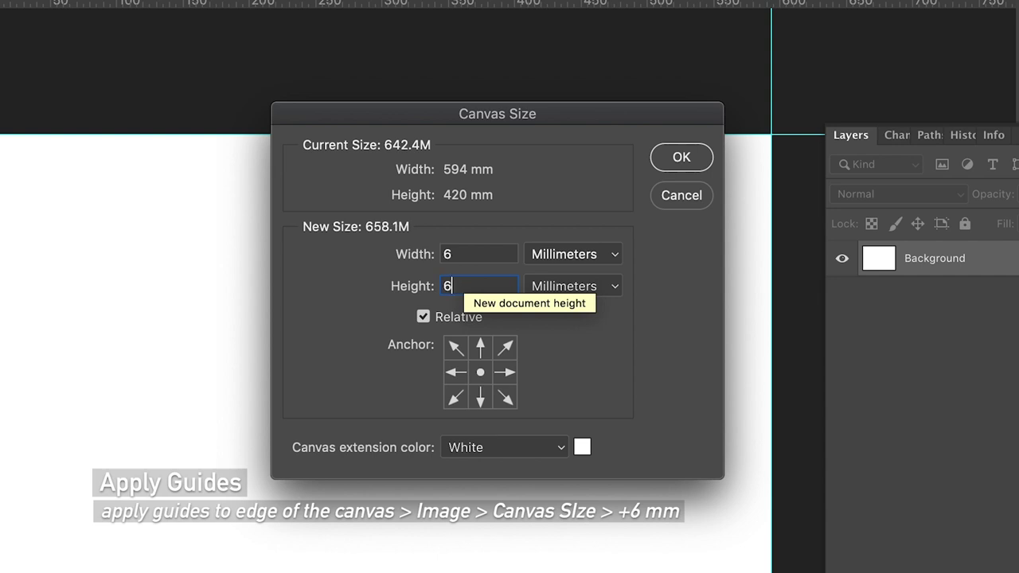
pyautogui.press('Return')
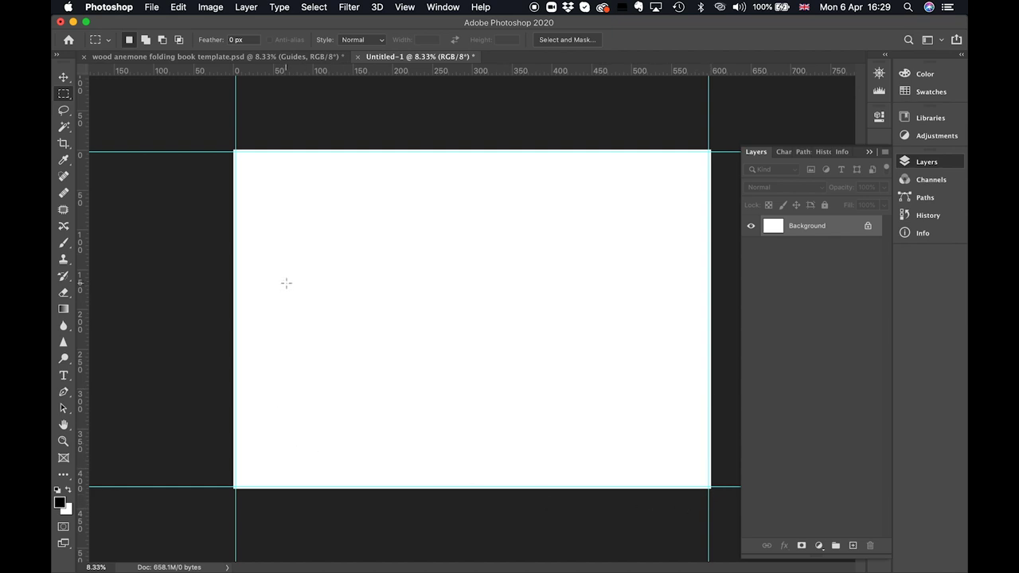
# Step: Draw a rectangular marquee from the top-left guide corner to the bottom-right guide corner
pyautogui.click(63, 95)
pyautogui.press('super+plus')
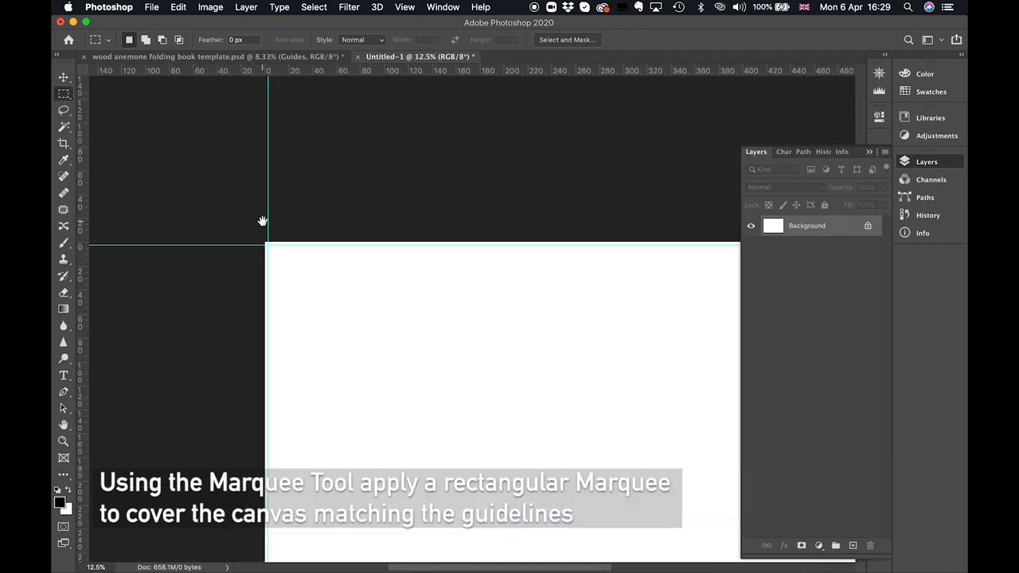
pyautogui.scroll(-3, 263, 221)
pyautogui.hscroll(2, 263, 221)
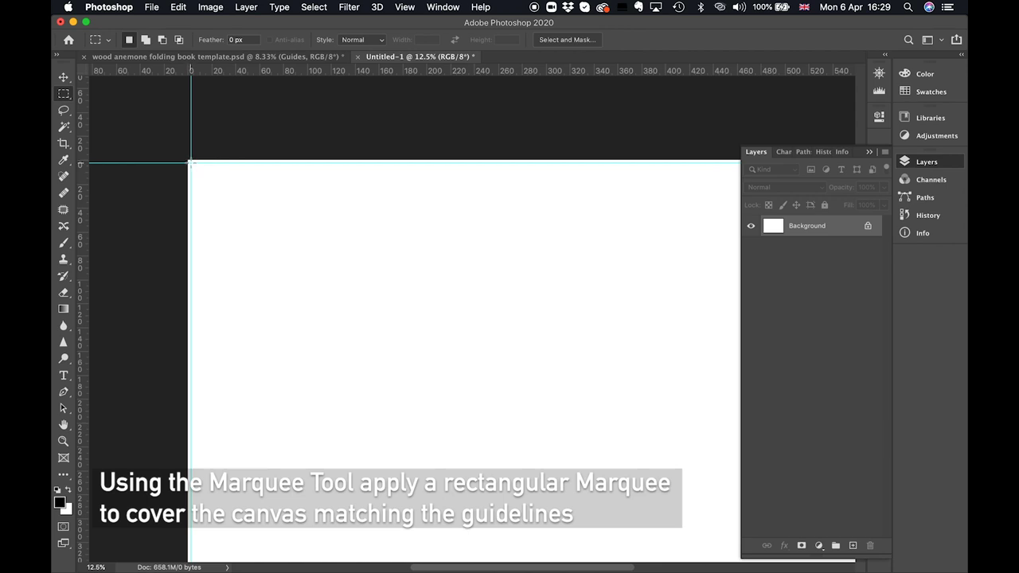
pyautogui.moveTo(189, 163); pyautogui.dragTo(692, 546)
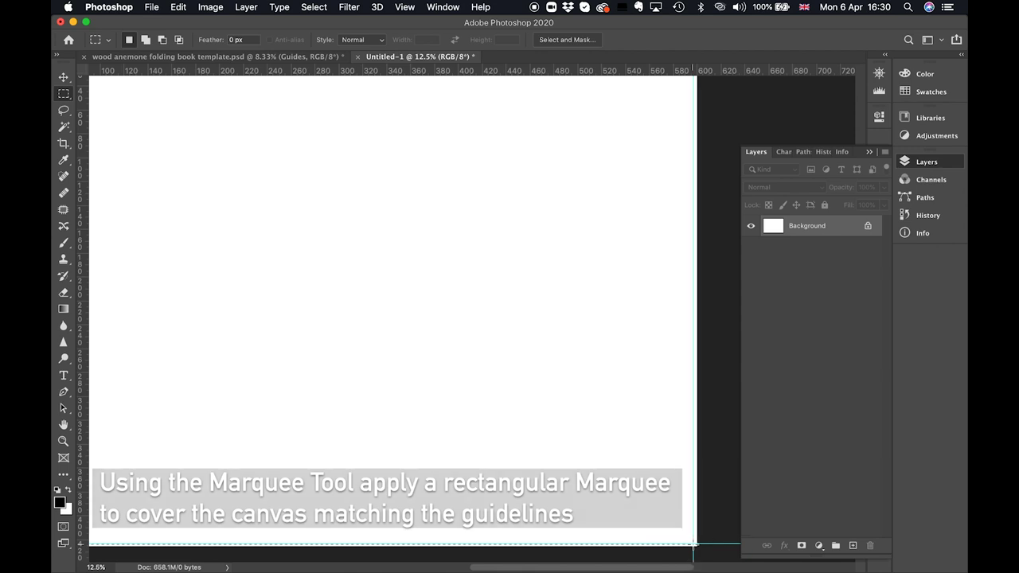
# Step: Stroke the selection with a 1 px black line centred on its edge
pyautogui.click(179, 7)
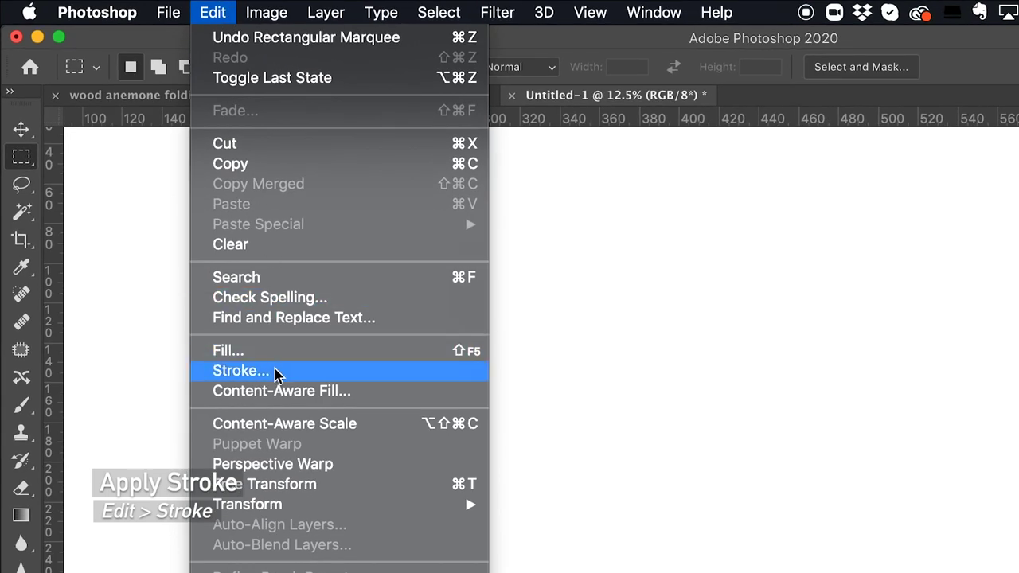
pyautogui.click(275, 371)
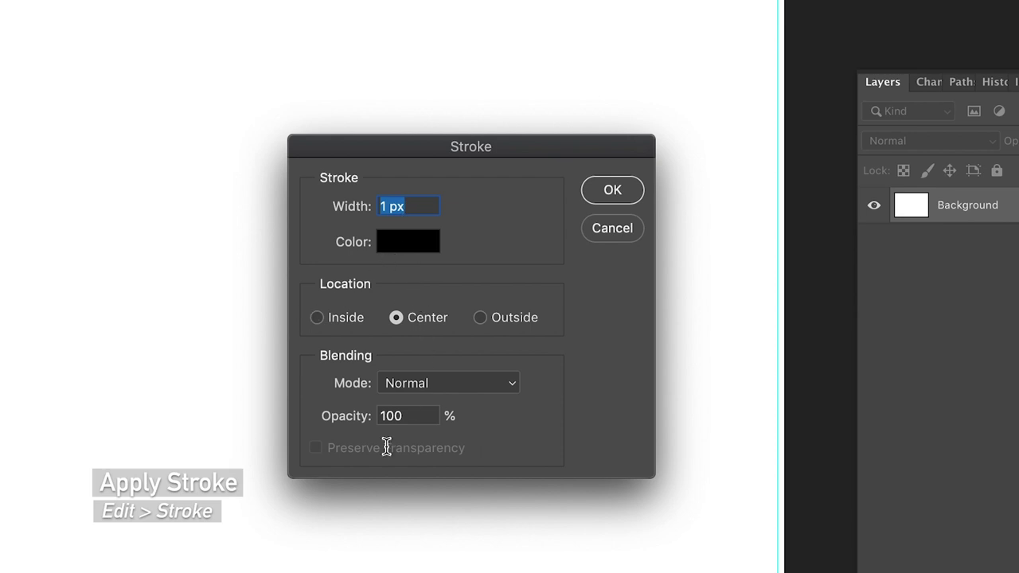
pyautogui.click(610, 195)
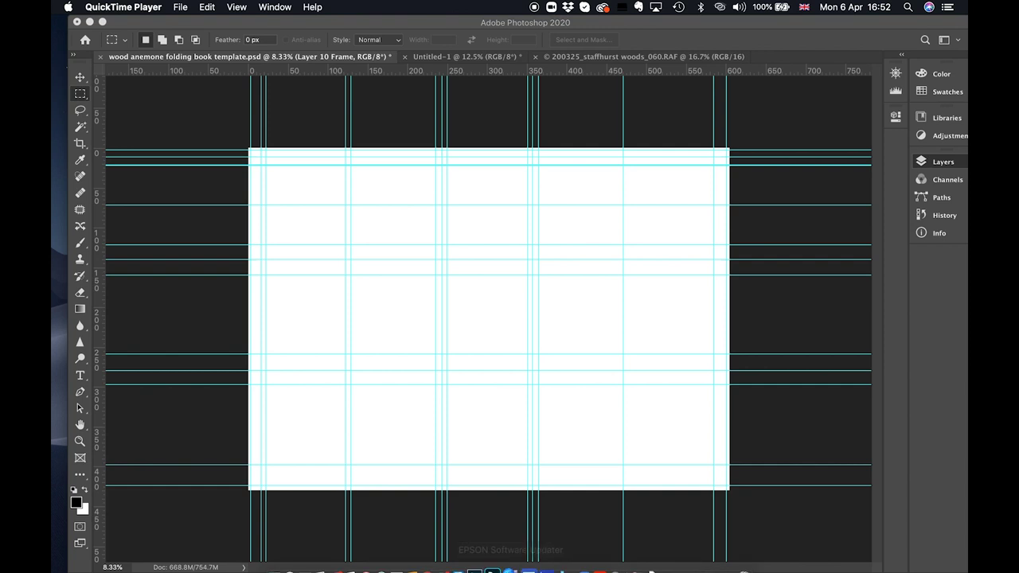
# Step: Send the first wood anemone thumbnail from Lightroom's Library to Photoshop 2020 for editing
pyautogui.click(481, 552)
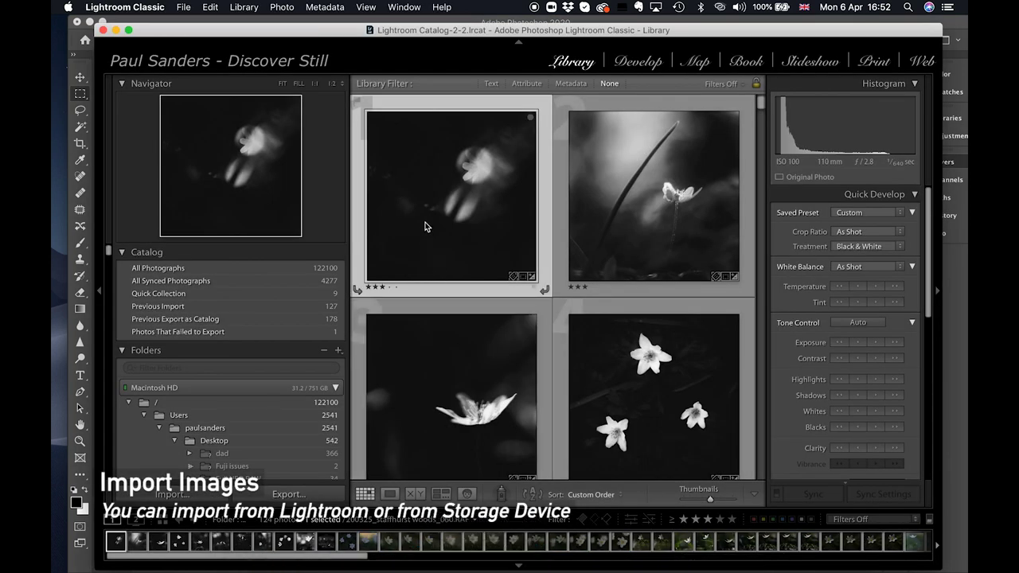
pyautogui.rightClick(426, 227)
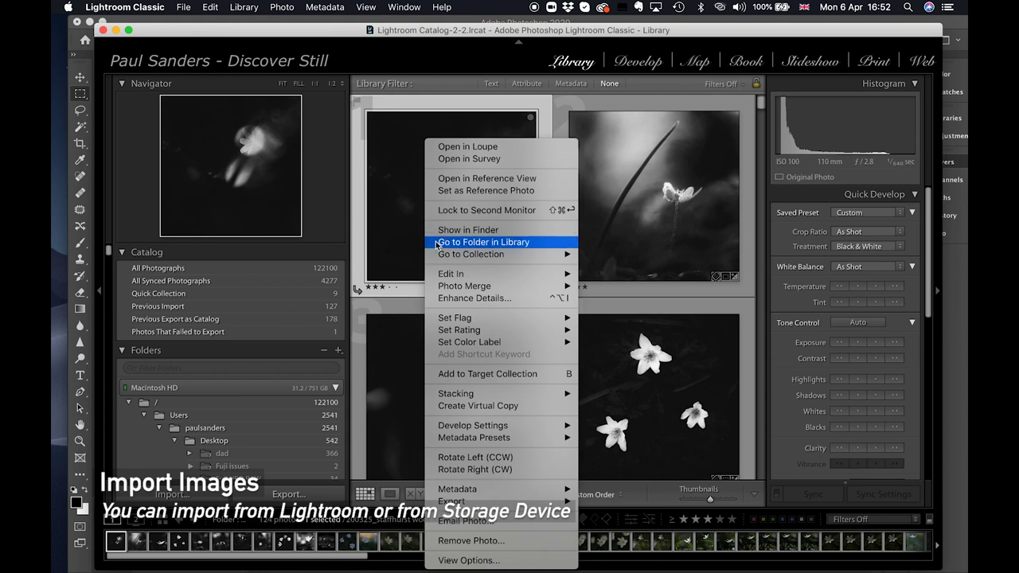
pyautogui.moveTo(444, 275)
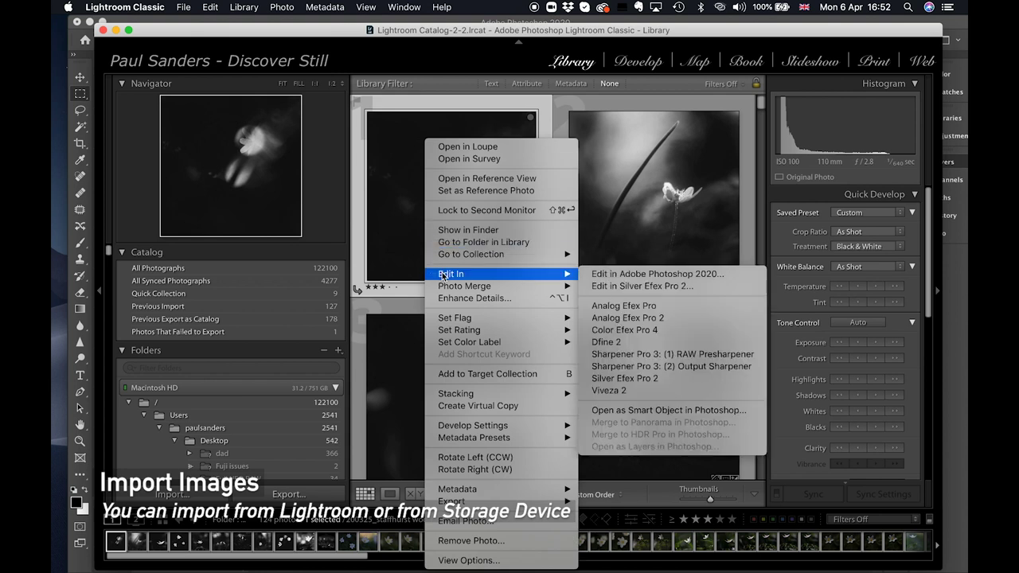
pyautogui.click(594, 276)
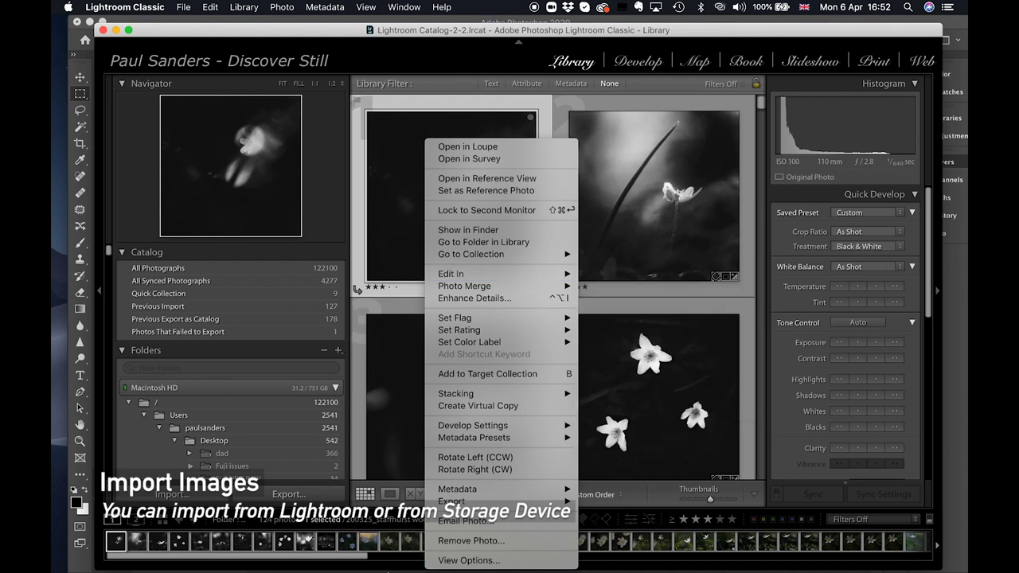
# Step: Switch Photoshop to the 200325_staffhurst woods_060.RAF document
pyautogui.moveTo(446, 561)
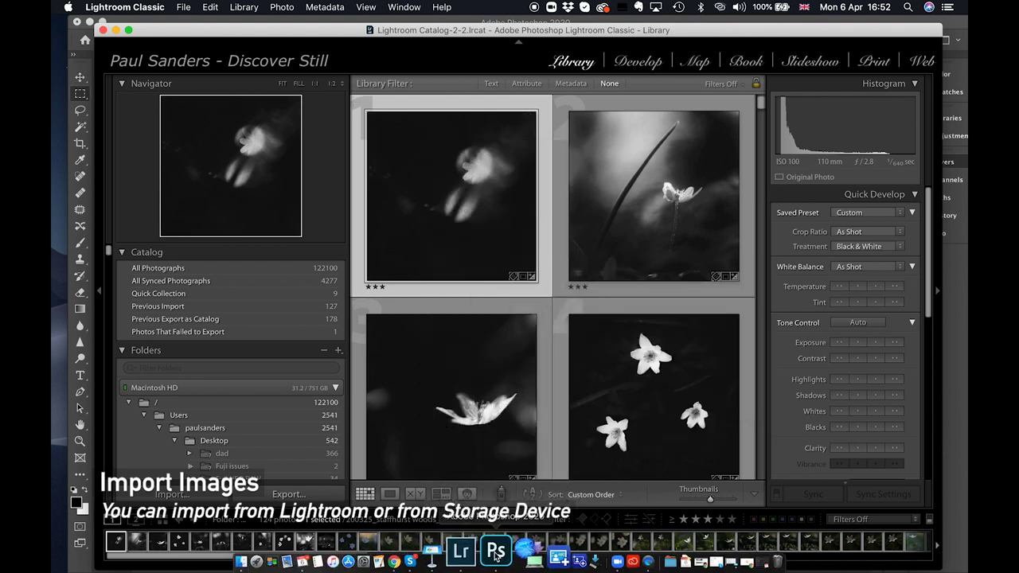
pyautogui.click(495, 555)
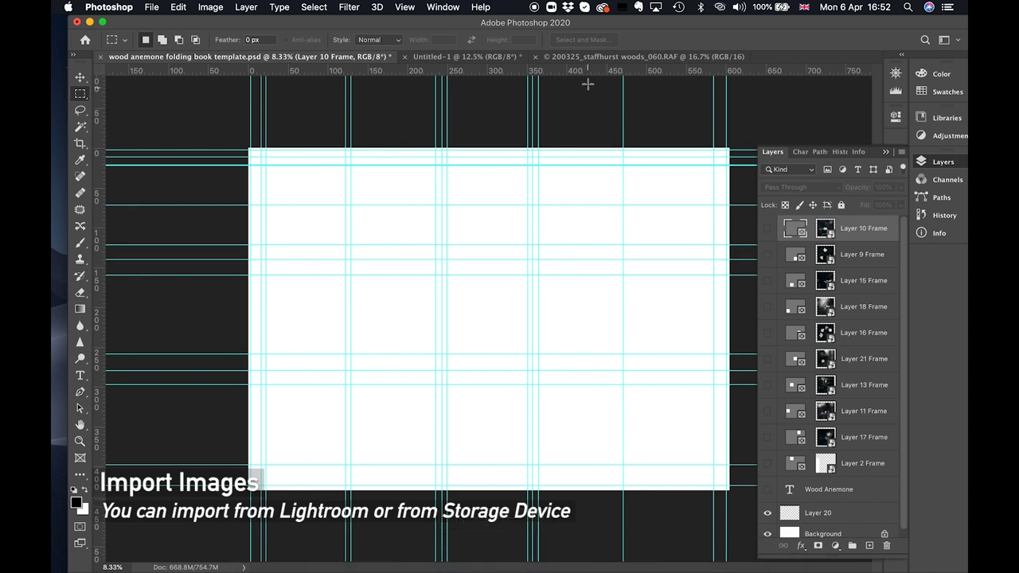
pyautogui.click(595, 57)
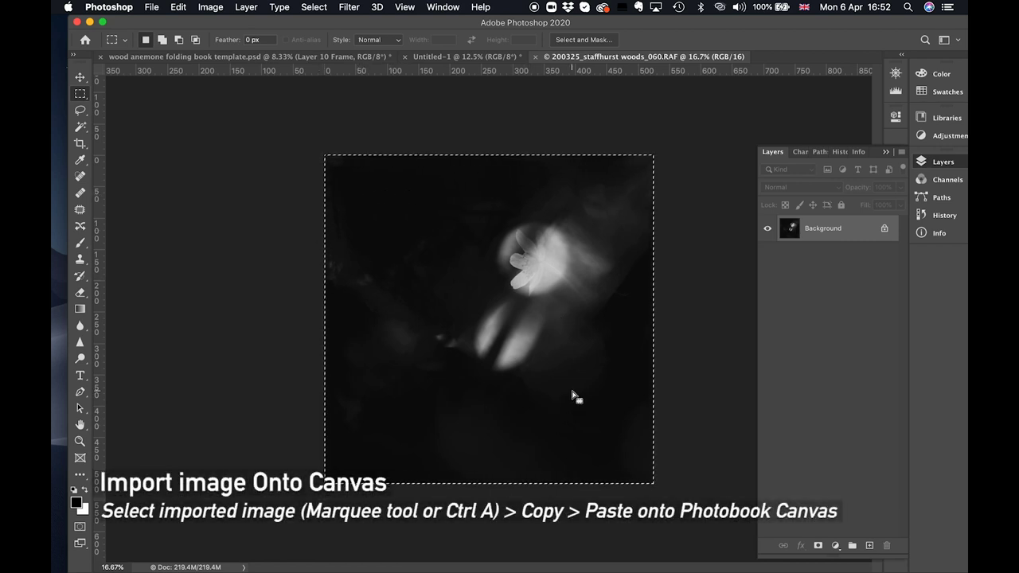
# Step: Copy the anemone photo and paste it into the folding-book template as Layer 22
pyautogui.press('super+c')
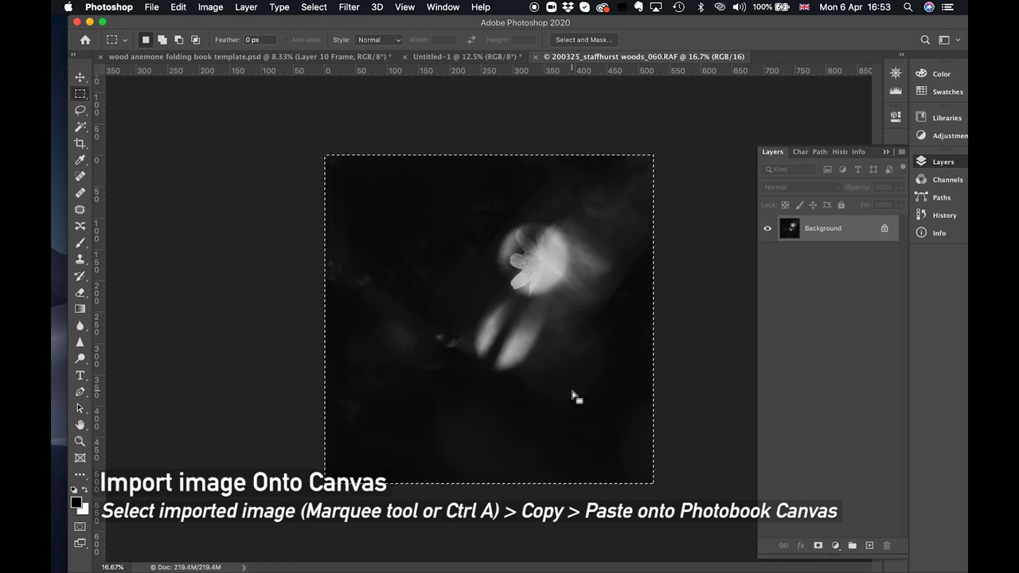
pyautogui.click(243, 59)
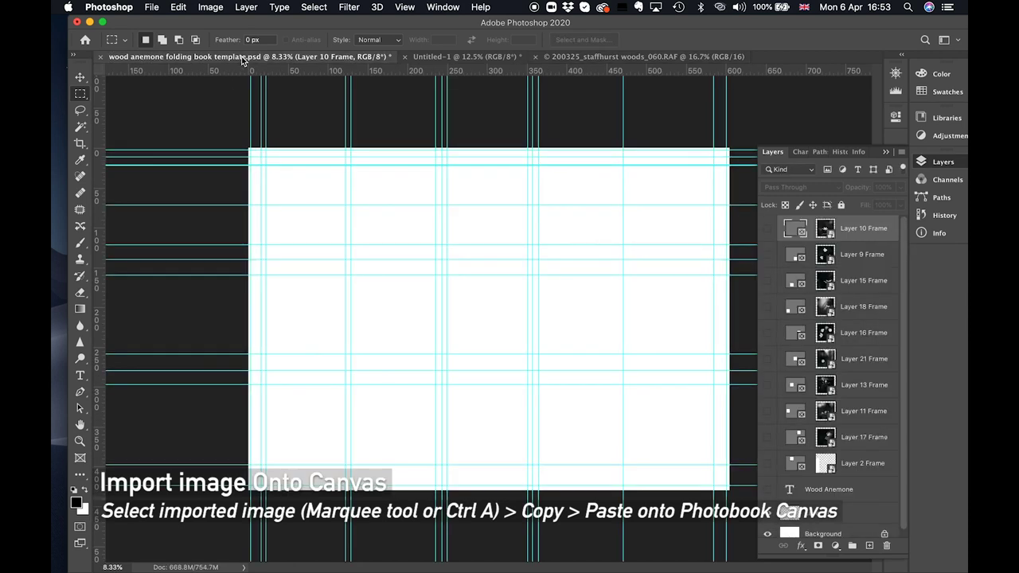
pyautogui.press('super+v')
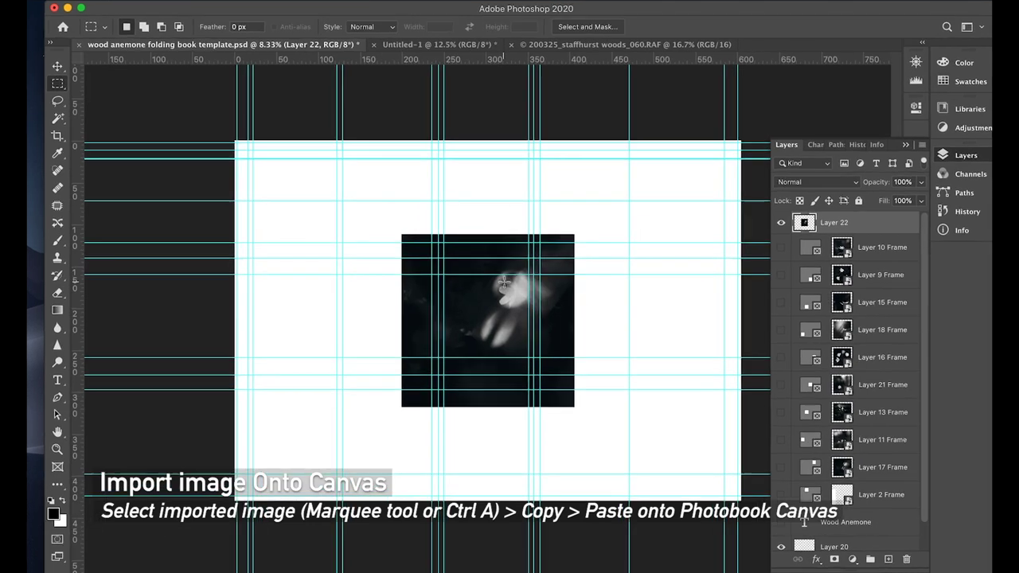
# Step: Scale the pasted photo to about 50% and fit it into the top-right image box
pyautogui.hotkey('ctrl', 't')
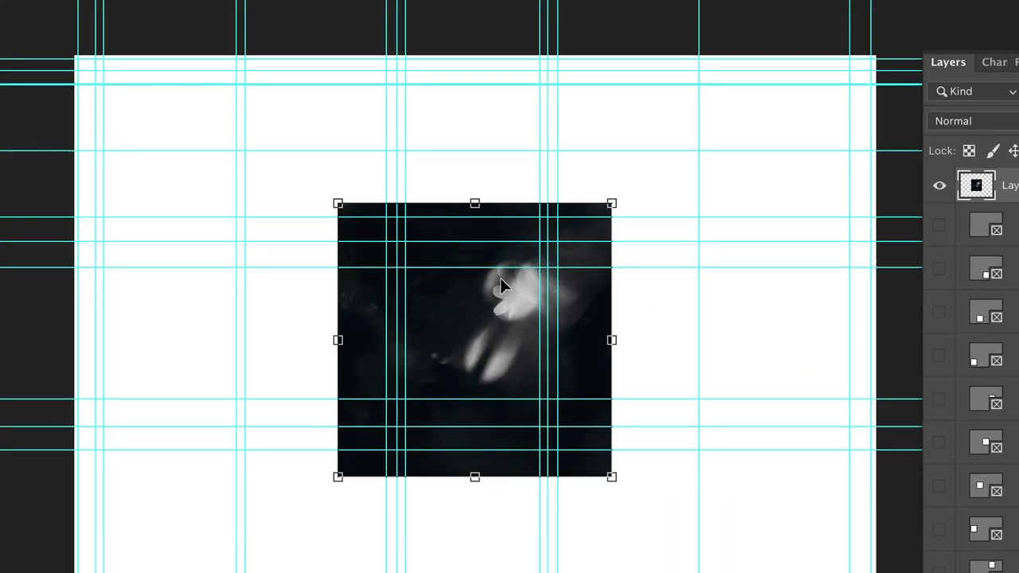
pyautogui.click(434, 353)
pyautogui.moveTo(434, 353); pyautogui.dragTo(592, 235)
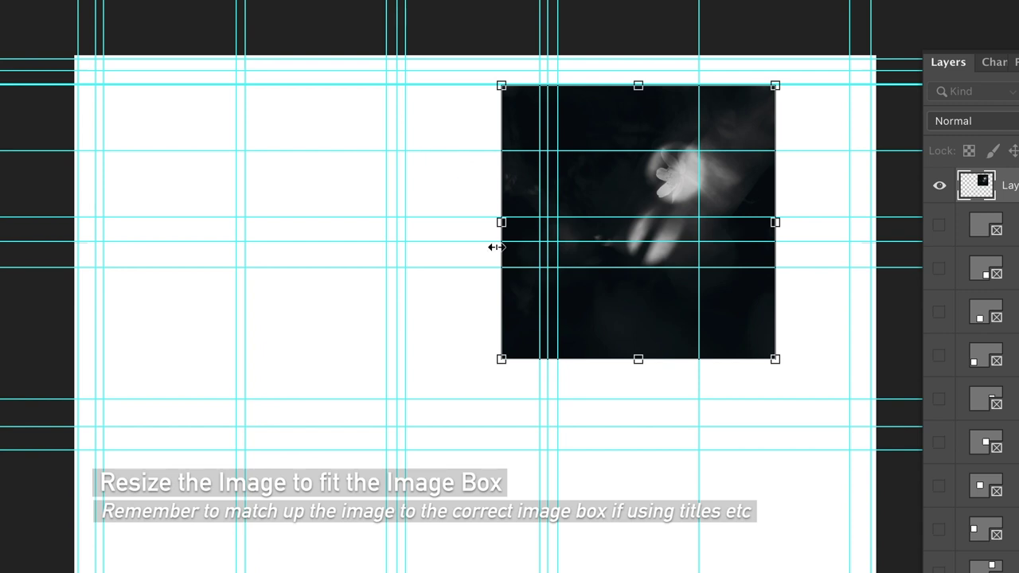
pyautogui.moveTo(502, 359); pyautogui.dragTo(643, 219)
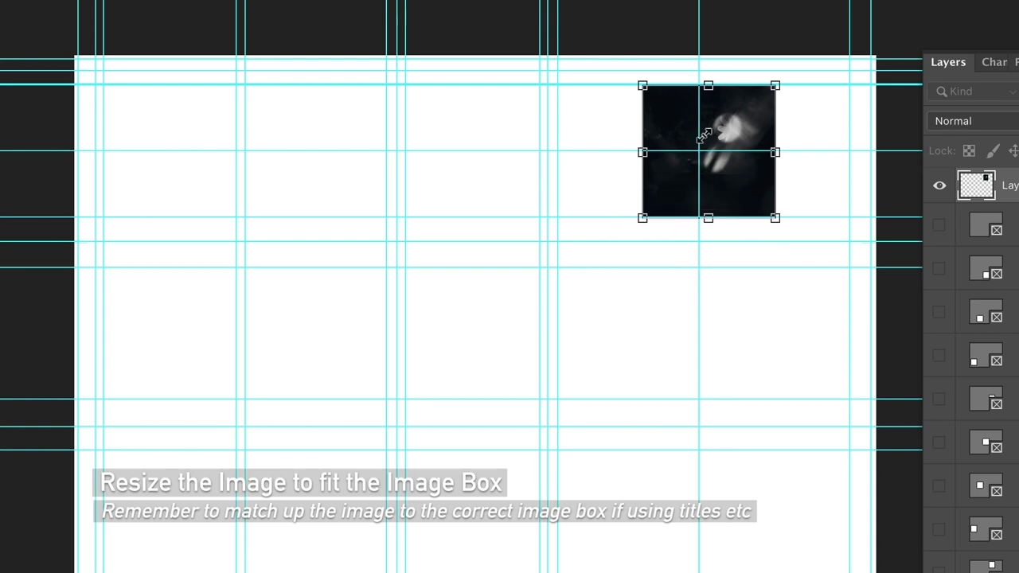
pyautogui.moveTo(724, 141); pyautogui.dragTo(642, 140)
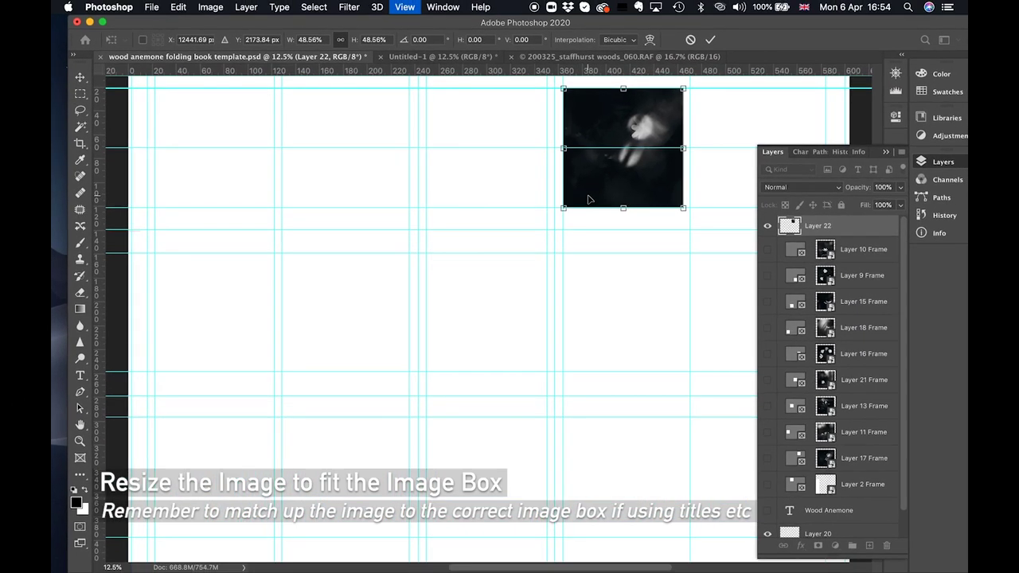
pyautogui.scroll(2, 589, 200)
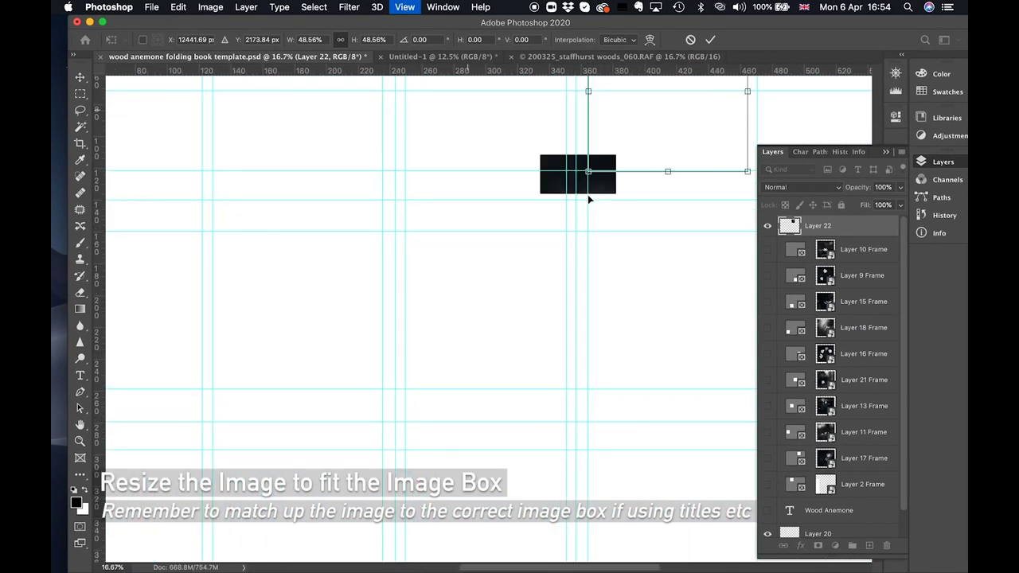
pyautogui.moveTo(591, 259); pyautogui.dragTo(429, 433)
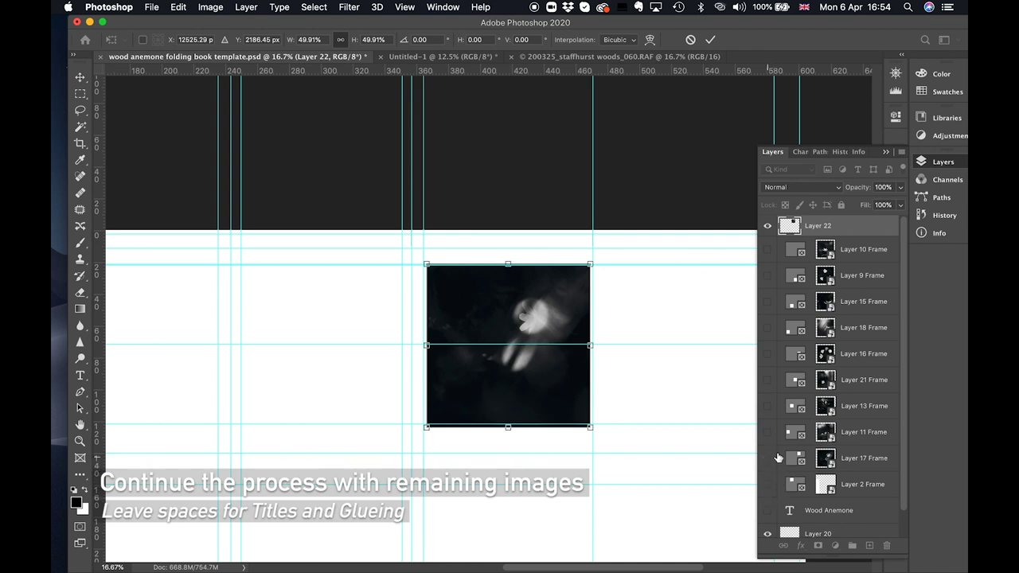
# Step: Commit the transform, show the Frame photo layers (17, 13, 21 and the rest), and hide Layer 22
pyautogui.click(768, 458)
pyautogui.press('m')
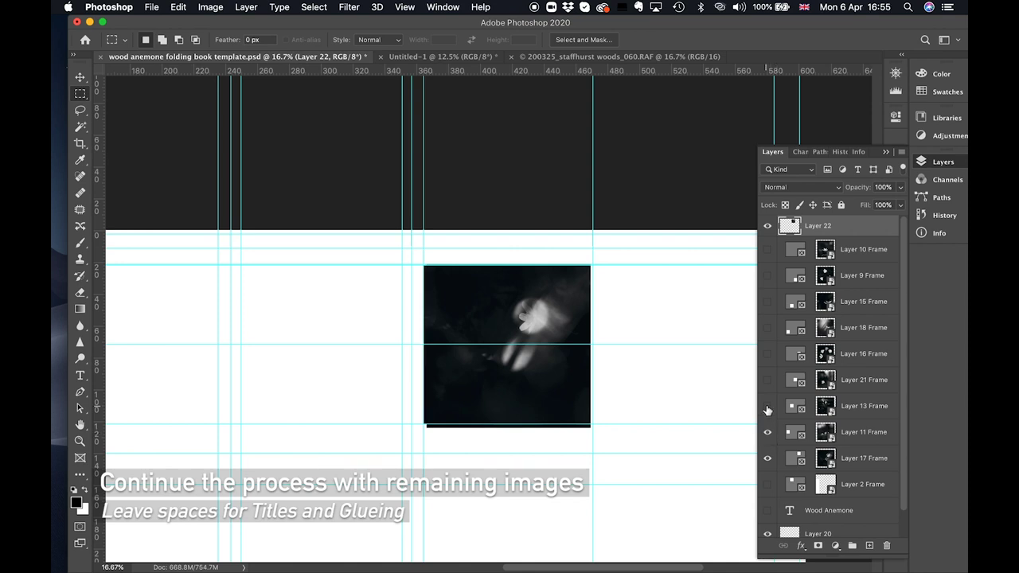
pyautogui.click(767, 406)
pyautogui.click(768, 381)
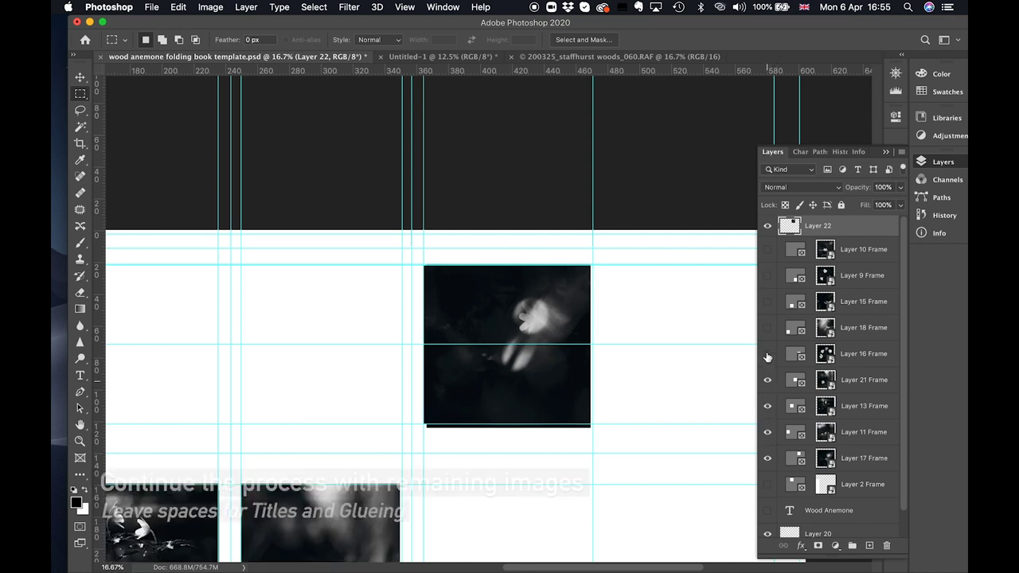
pyautogui.moveTo(767, 354); pyautogui.dragTo(768, 249)
pyautogui.press('super+minus')
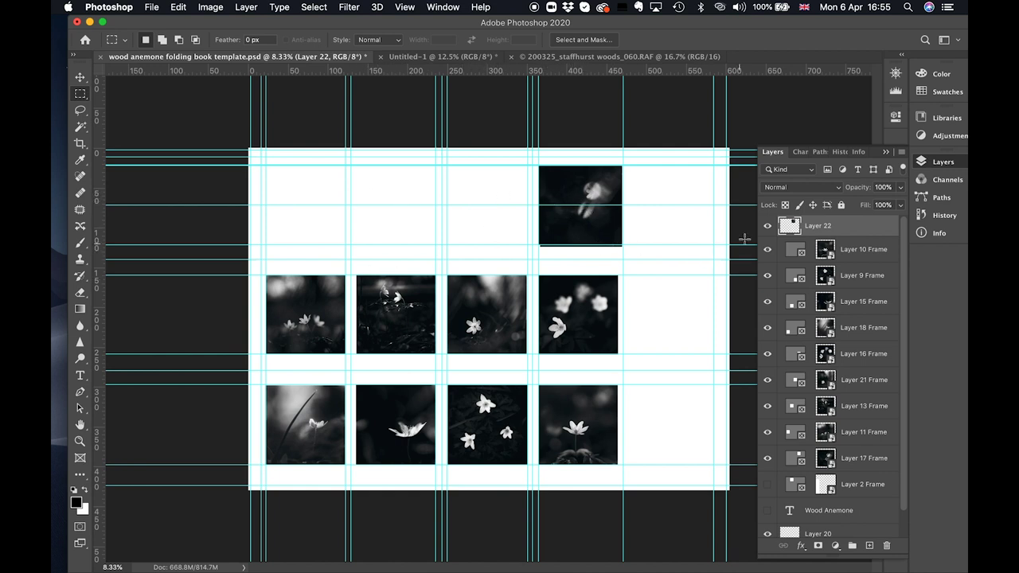
pyautogui.click(768, 226)
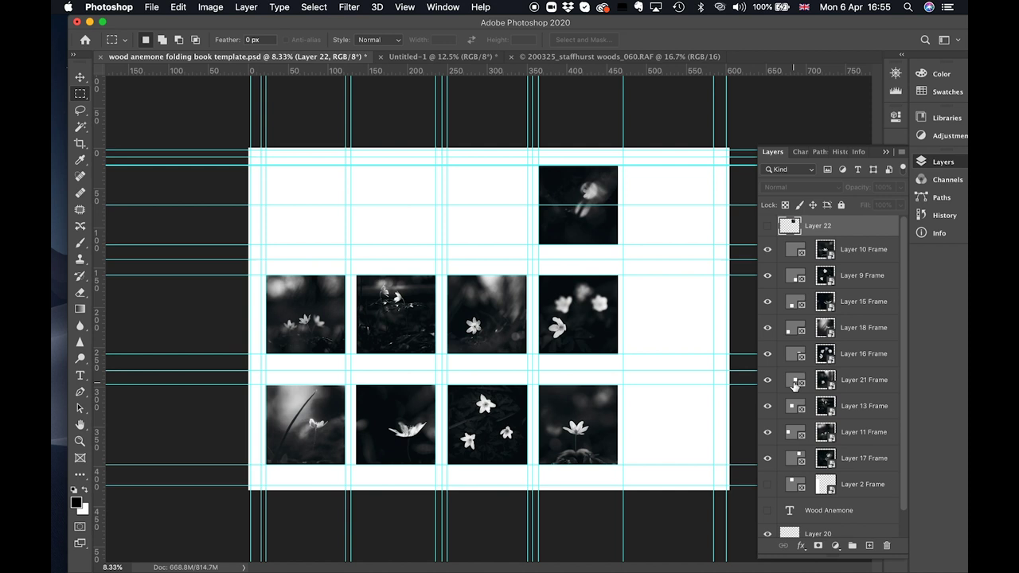
pyautogui.scroll(-1, 795, 389)
pyautogui.scroll(-1, 795, 388)
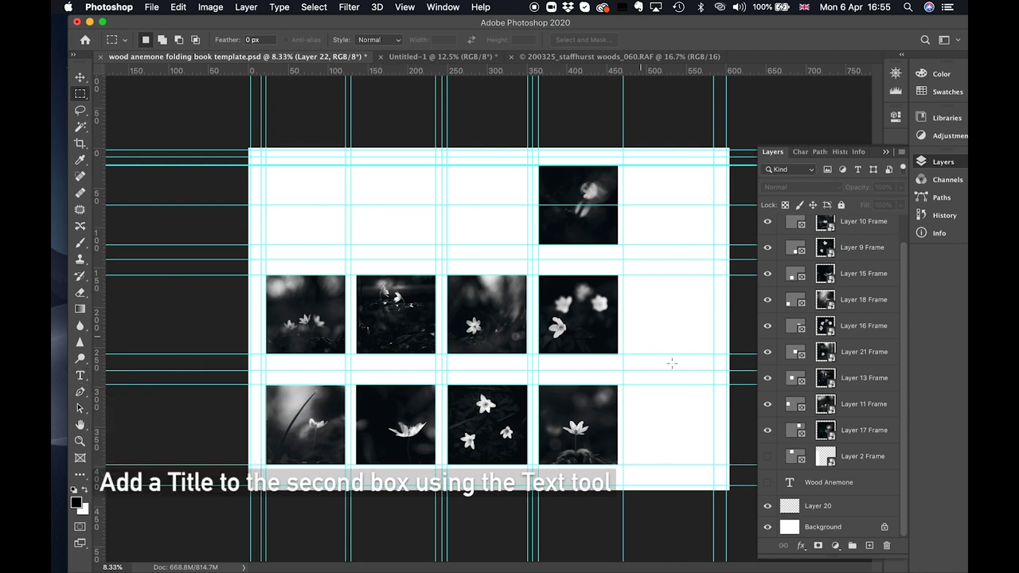
# Step: Turn on visibility of the Wood Anemone text layer
pyautogui.click(767, 482)
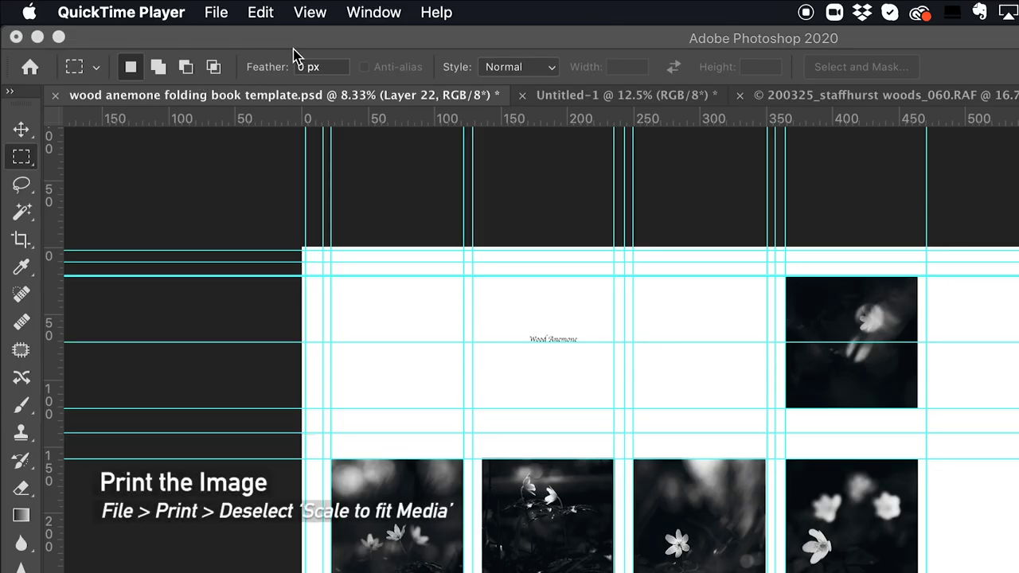
# Step: Open the Print settings for the folding-book template from the File menu
pyautogui.click(225, 33)
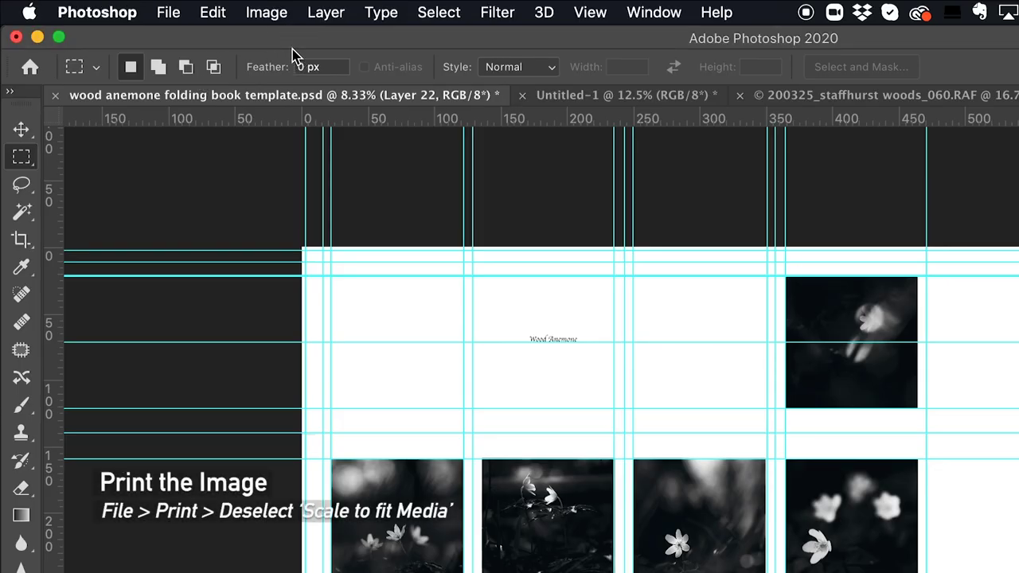
pyautogui.click(171, 19)
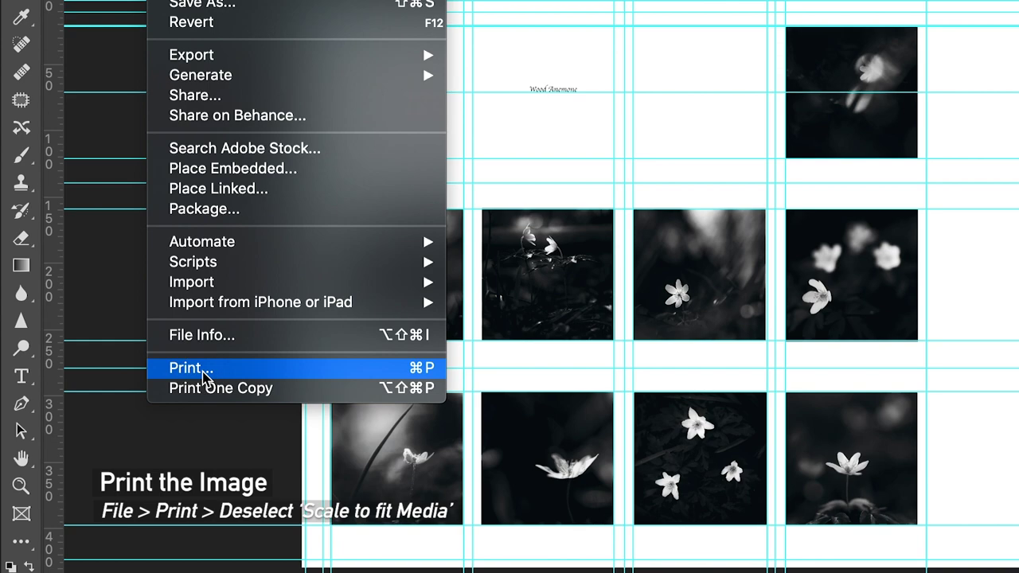
pyautogui.click(191, 368)
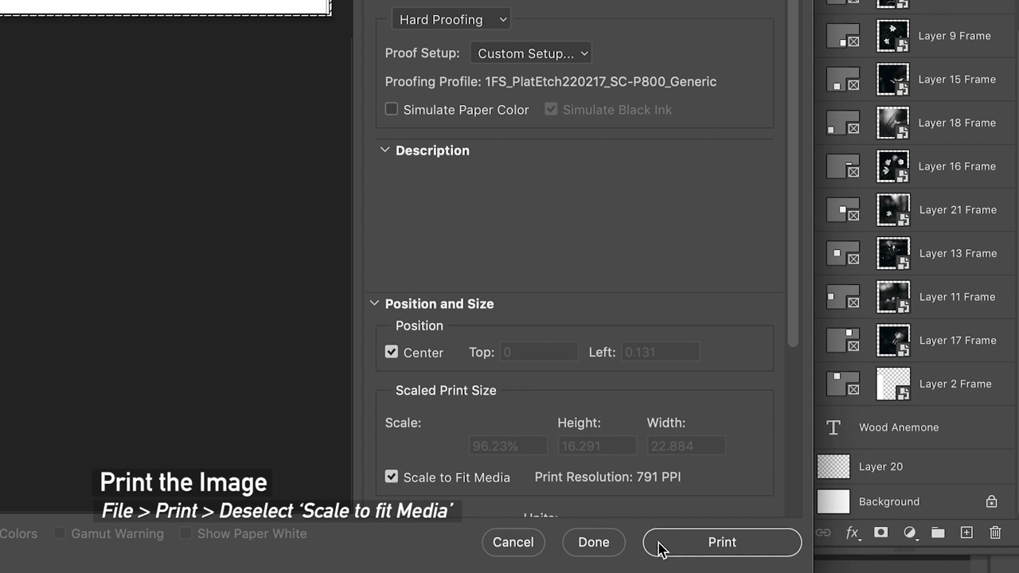
# Step: Print the template sheet scaled to fit media at 96.23%
pyautogui.click(736, 546)
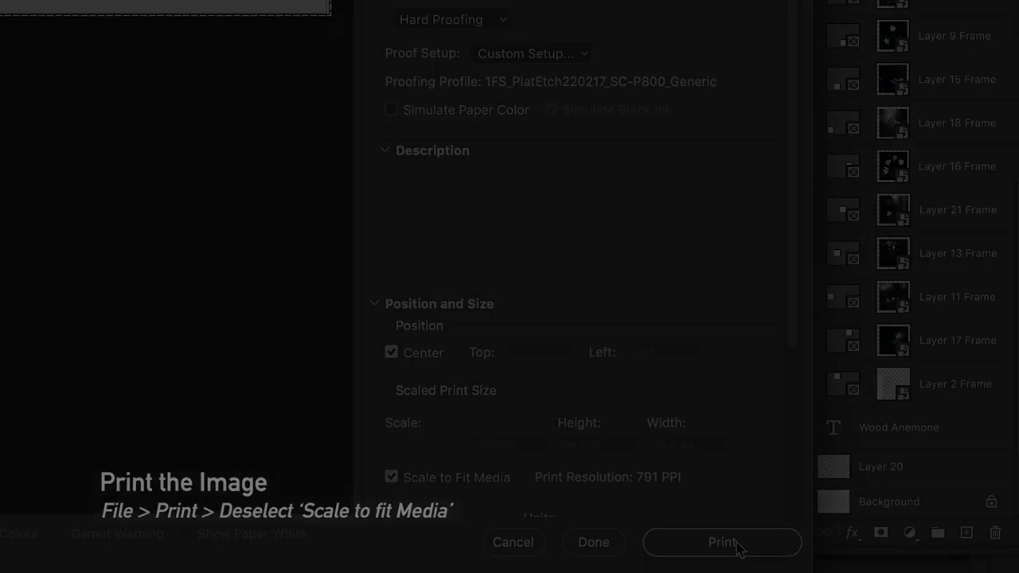